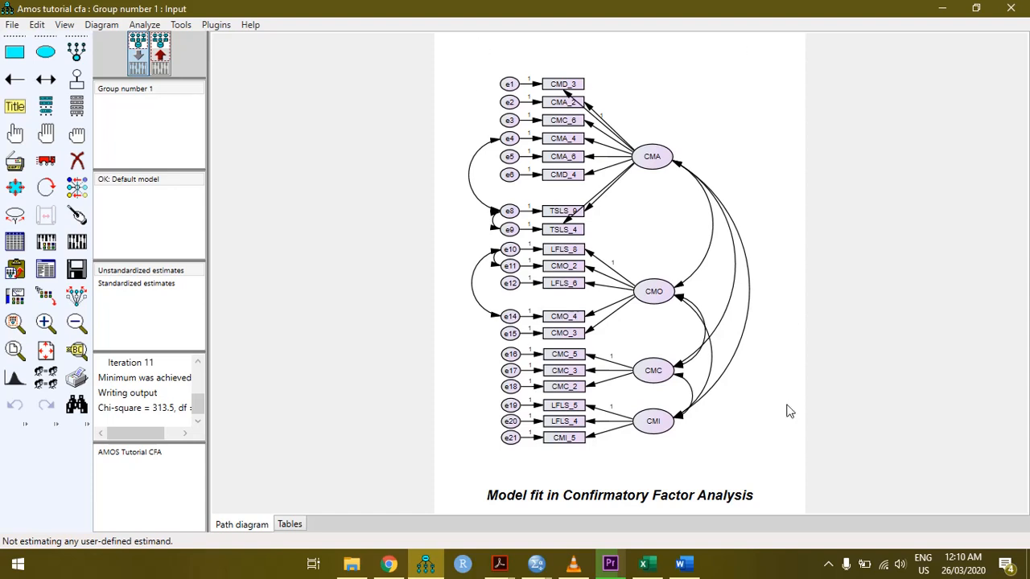
Run the Validity and Reliability Test plugin on the confirmatory factor analysis model
left_click(221, 27)
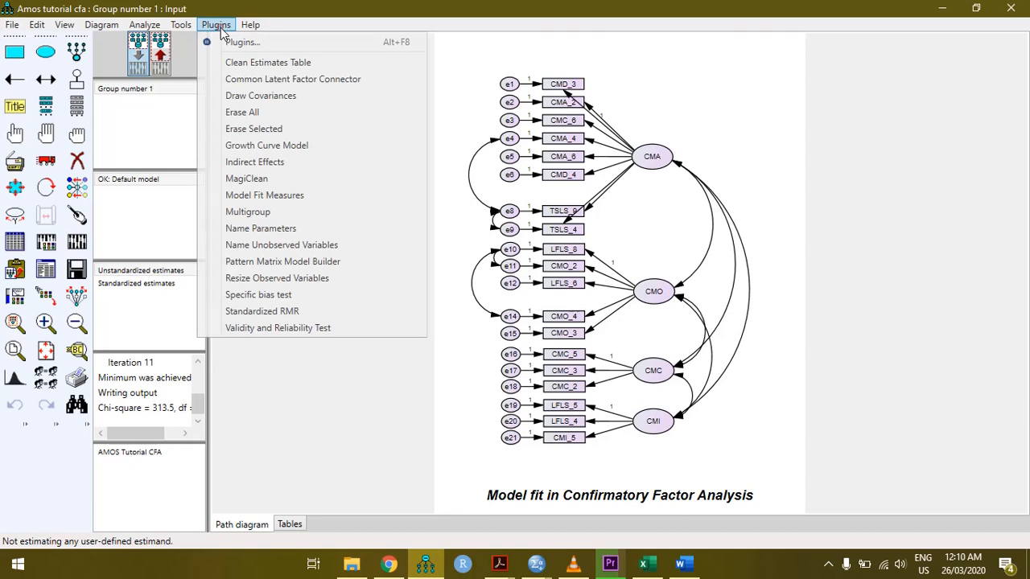
left_click(334, 327)
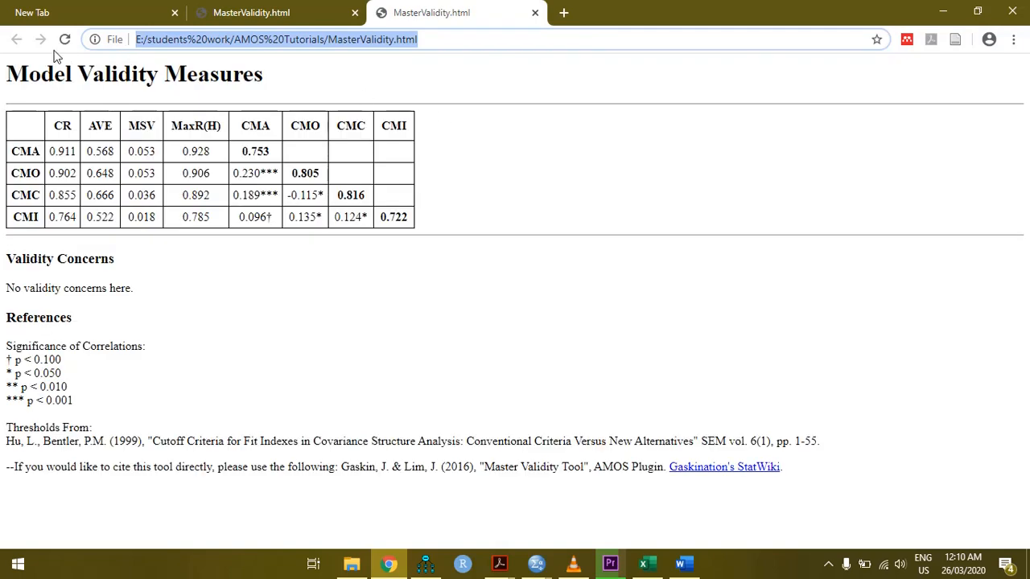
Examine the Model Validity Measures report, covering the CR column and the correlations between CMA, CMO, CMC and CMI
left_click_drag(6, 69, 274, 87)
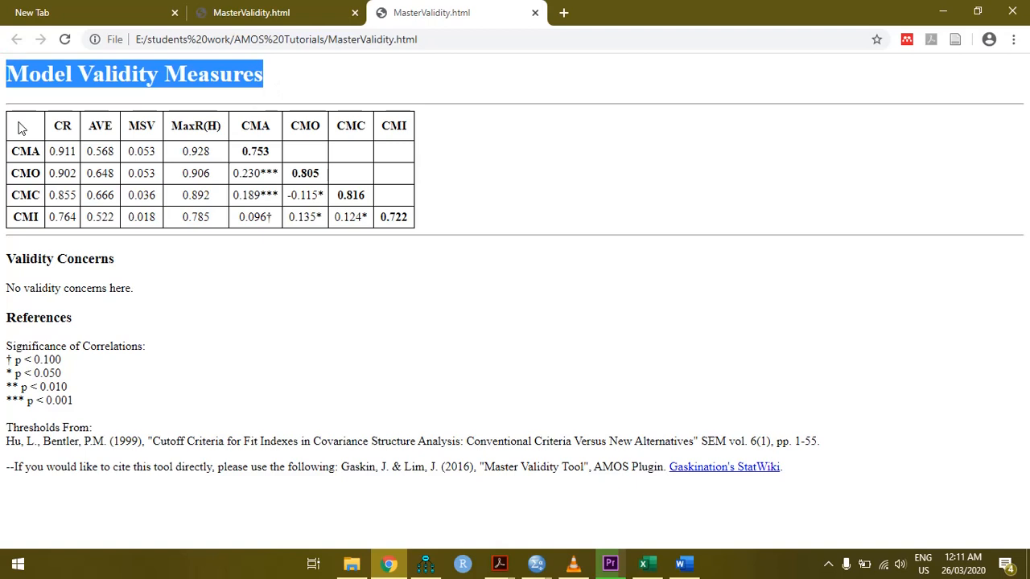
left_click_drag(22, 129, 419, 227)
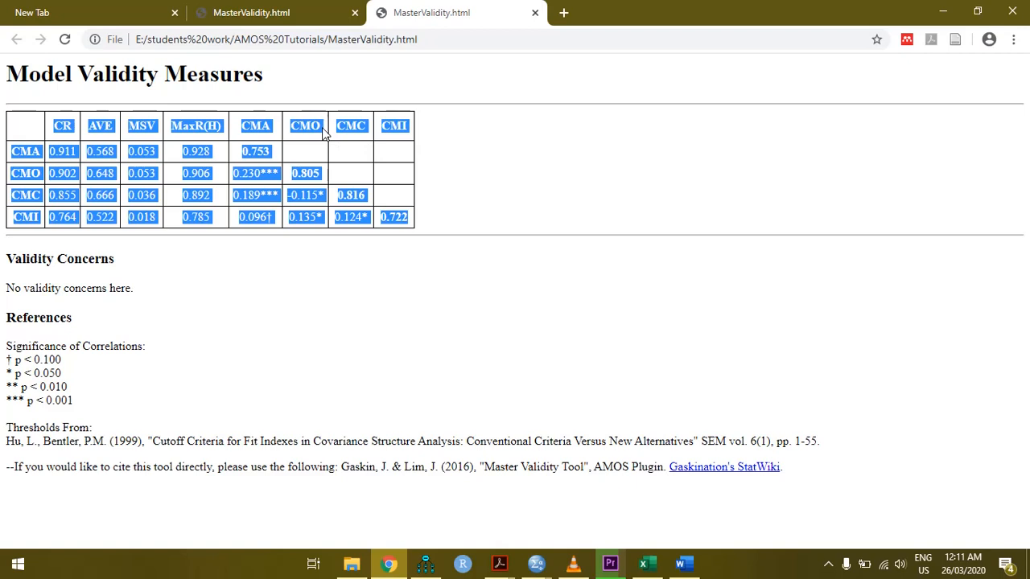
left_click(456, 164)
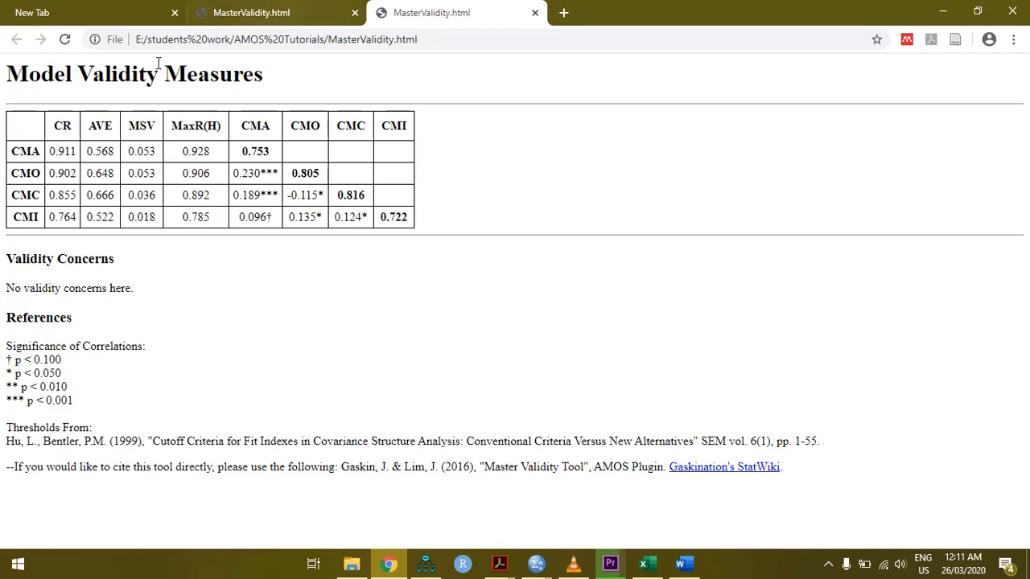
left_click_drag(62, 121, 86, 225)
left_click(121, 246)
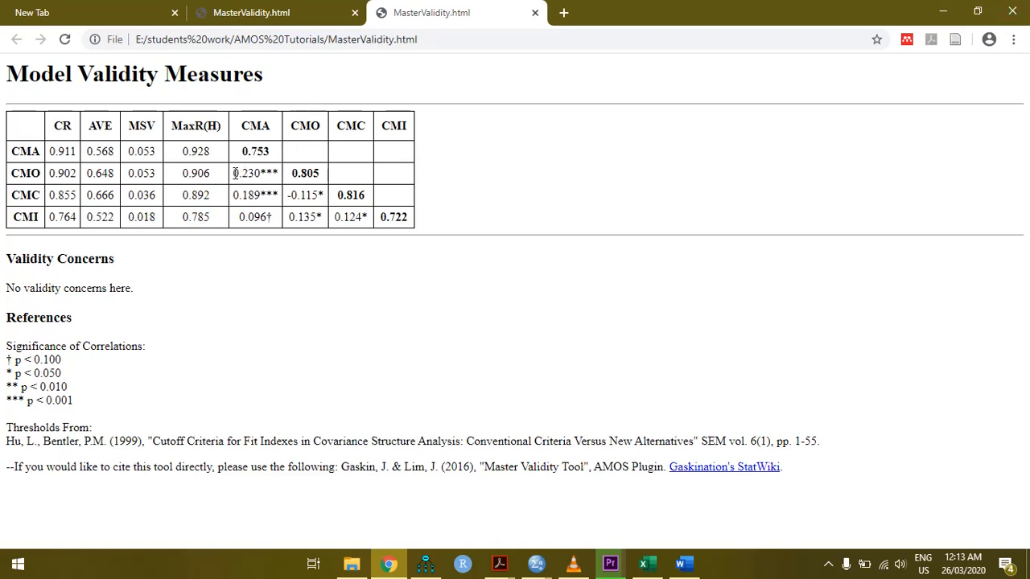
left_click_drag(235, 173, 278, 173)
left_click(282, 171)
left_click_drag(234, 179, 329, 202)
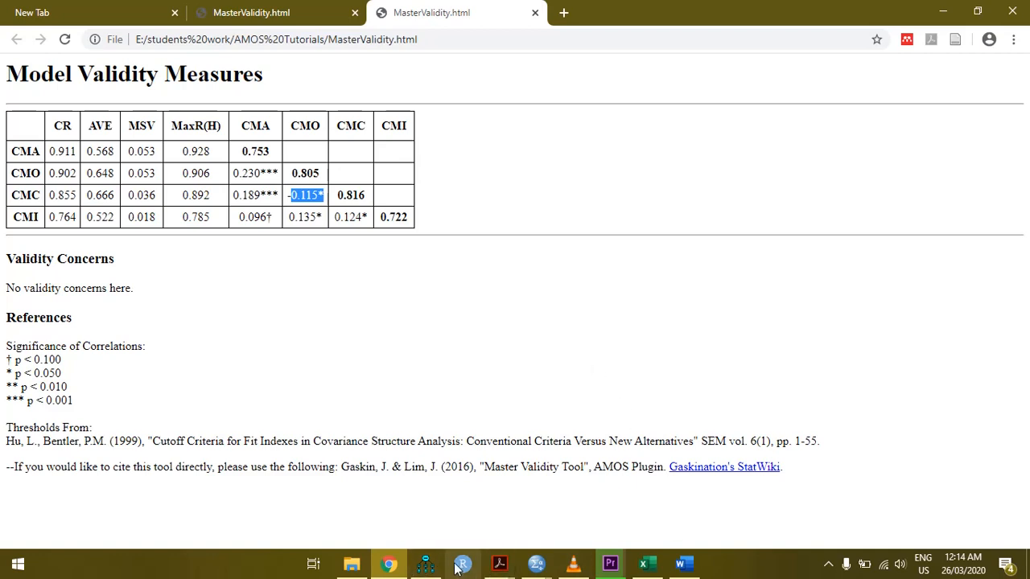
Switch to the Stats Tools Package workbook in Excel and check the paste locations on the ValidityMaster sheet
left_click(427, 564)
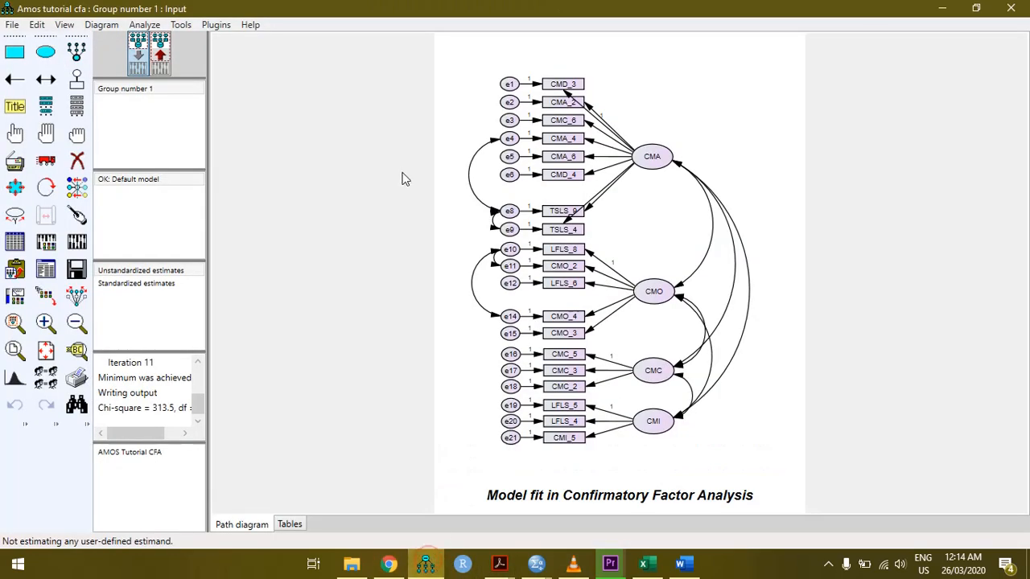
left_click(650, 566)
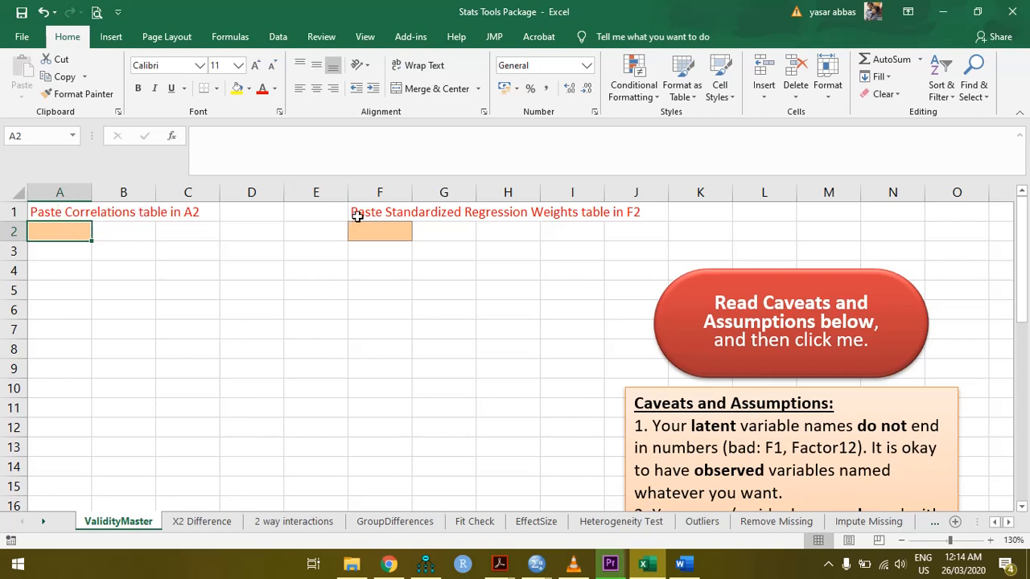
Switch to the Amos Output window and narrow its navigation pane to enlarge the results area
left_click(426, 564)
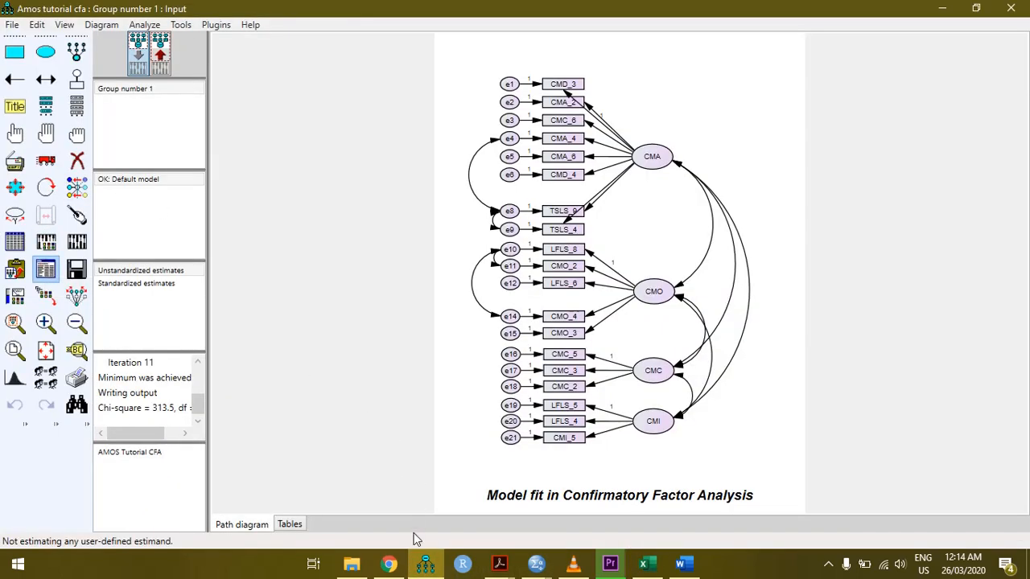
mouse_move(430, 568)
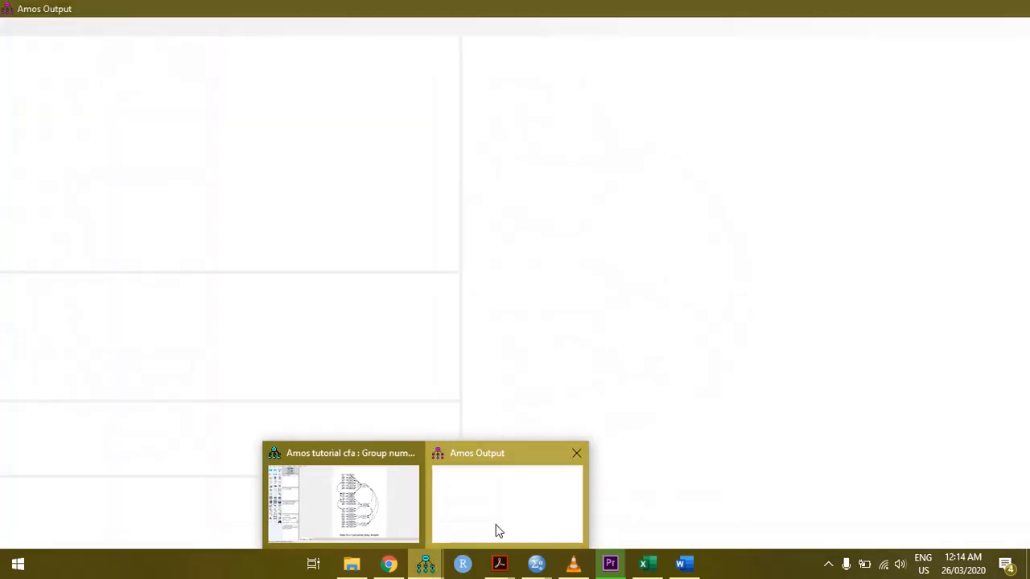
left_click(496, 531)
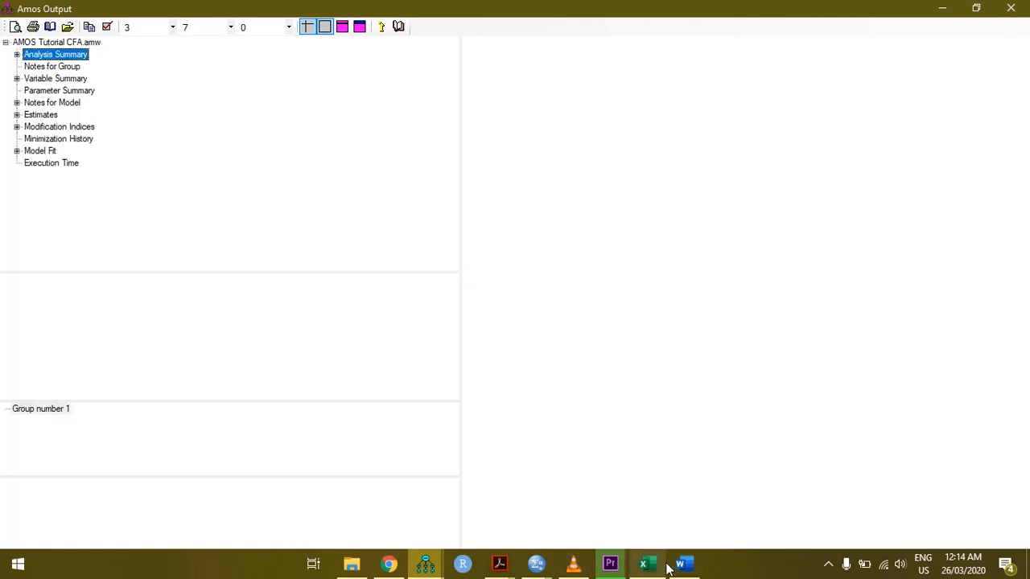
left_click(458, 274)
left_click_drag(458, 275, 266, 253)
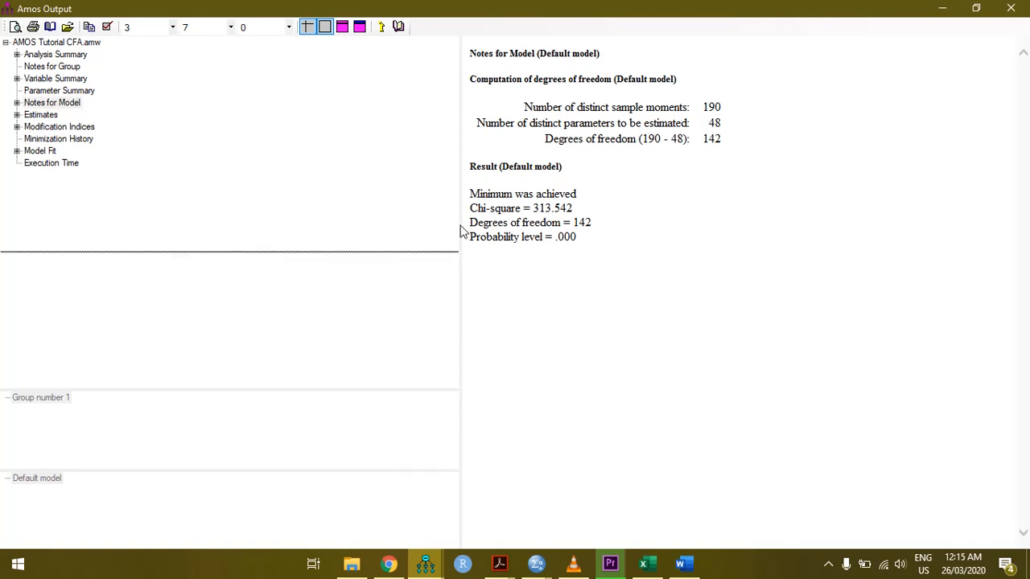
left_click_drag(460, 228, 190, 224)
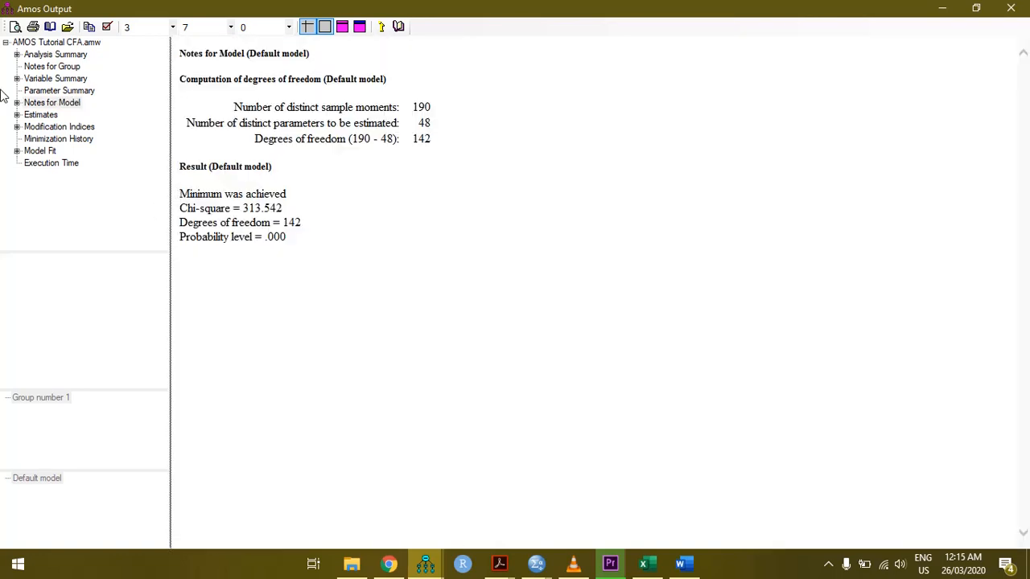
Copy the Standardized Regression Weights table from the Estimates section of the Amos output
left_click(41, 115)
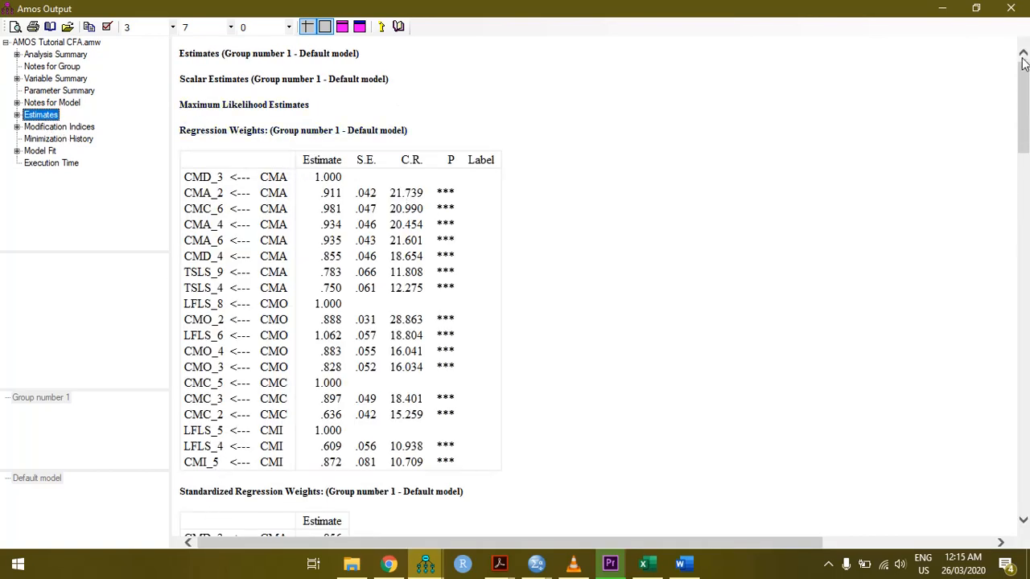
left_click_drag(1023, 62, 1023, 126)
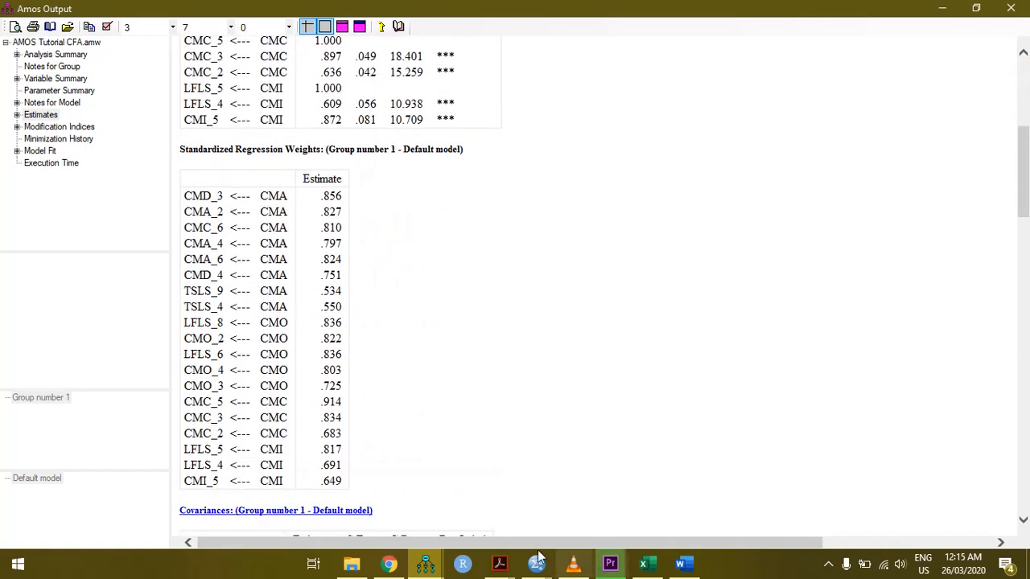
mouse_move(658, 569)
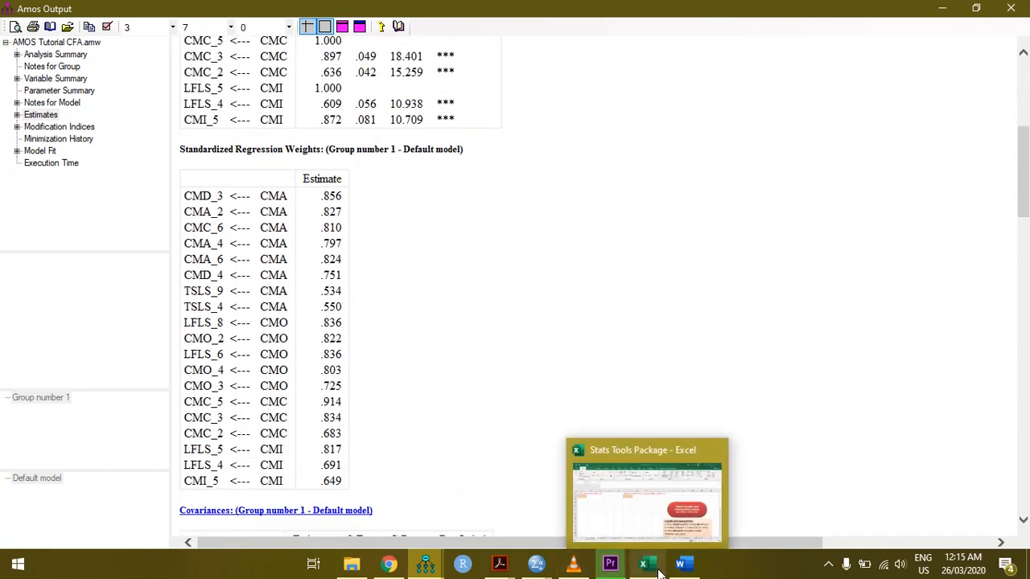
left_click(616, 515)
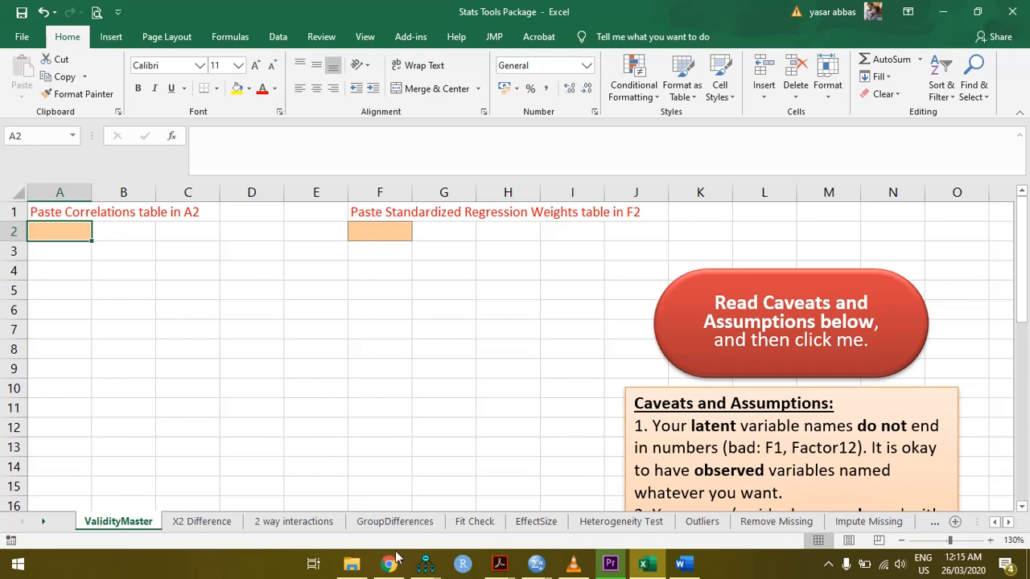
left_click(425, 563)
left_click(515, 518)
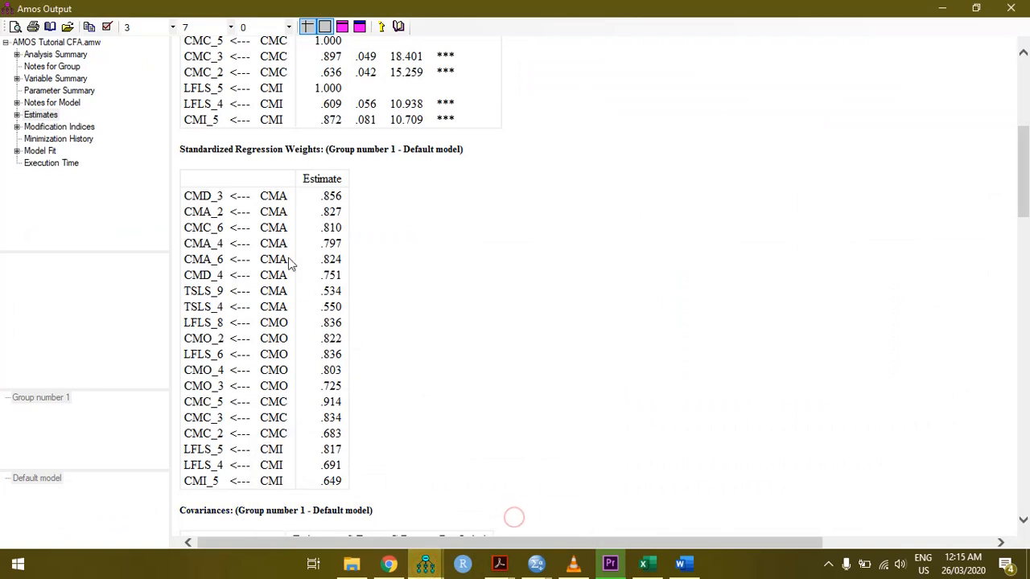
left_click(294, 196)
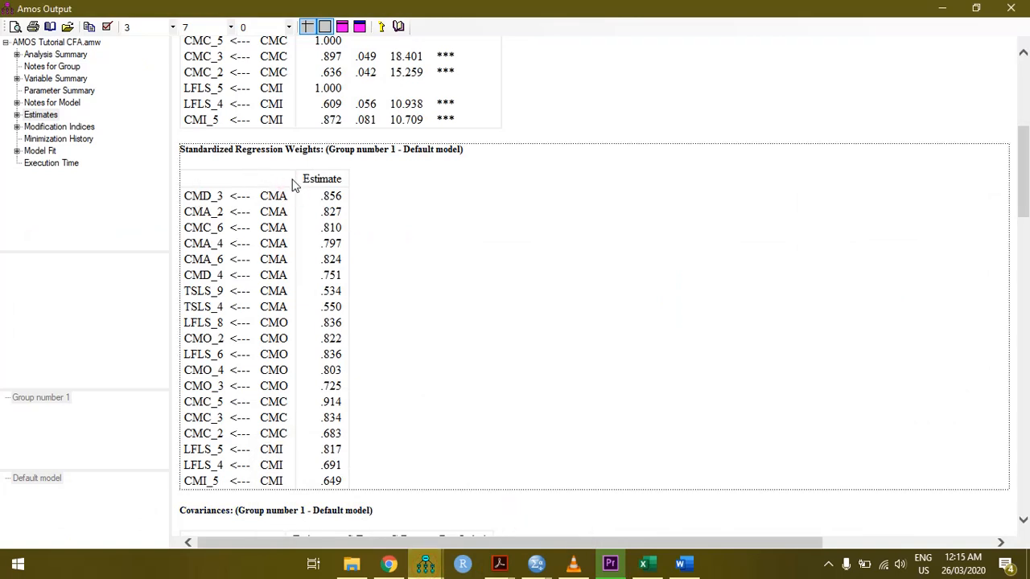
right_click(293, 183)
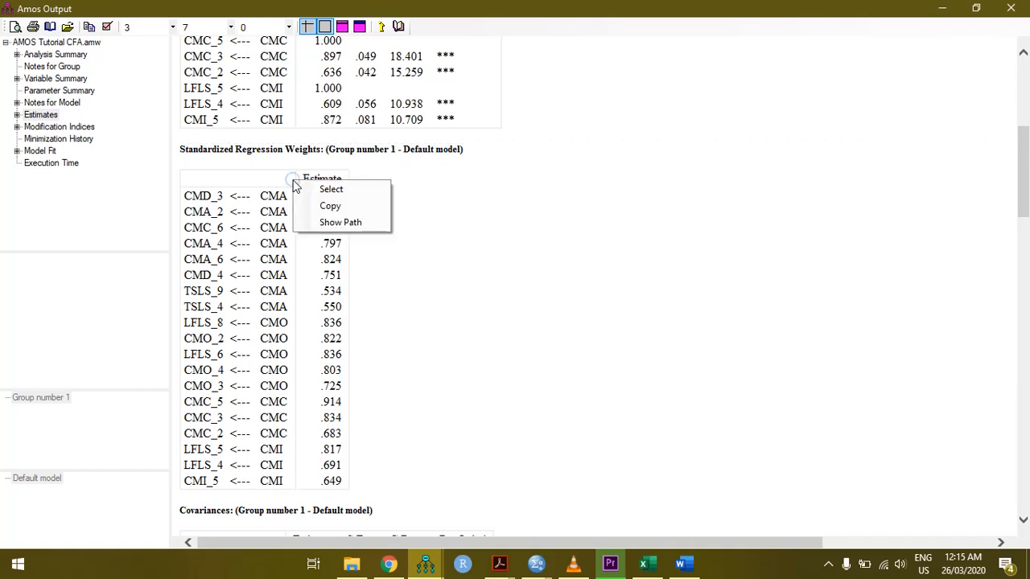
left_click(317, 206)
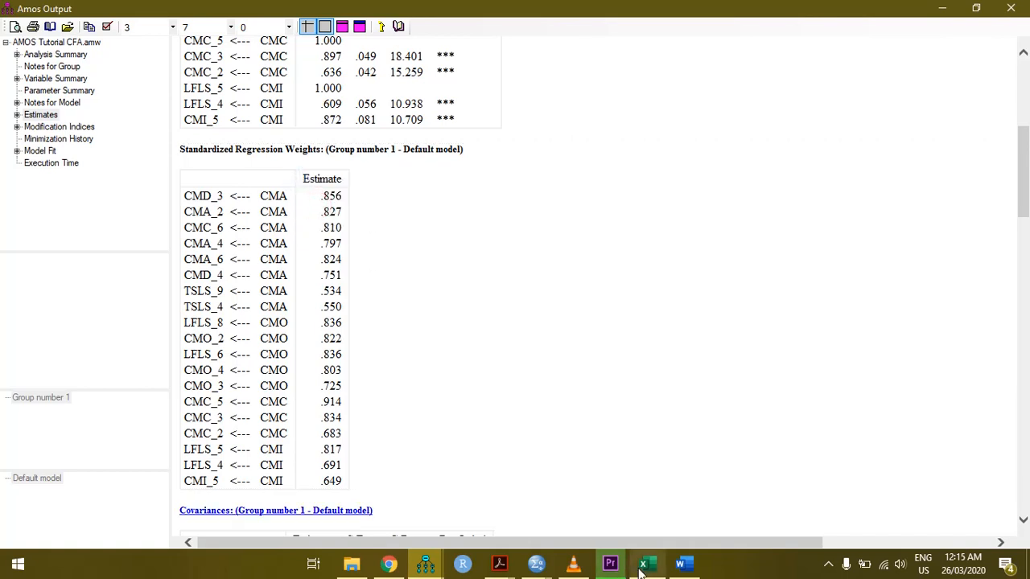
Paste the Standardized Regression Weights table into cell F2 of the ValidityMaster sheet in Excel, keeping its source formatting
left_click(643, 564)
left_click(405, 236)
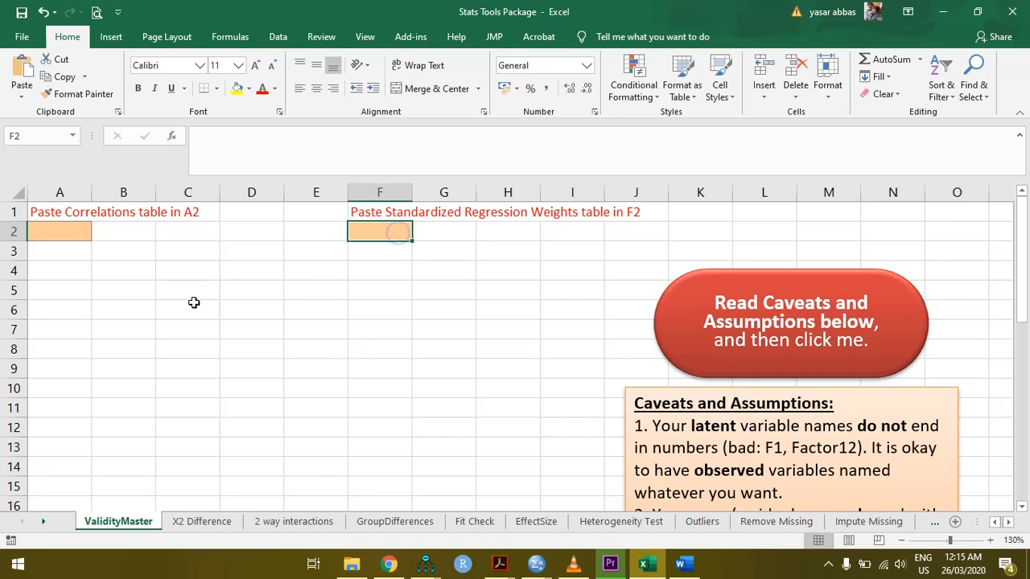
right_click(374, 231)
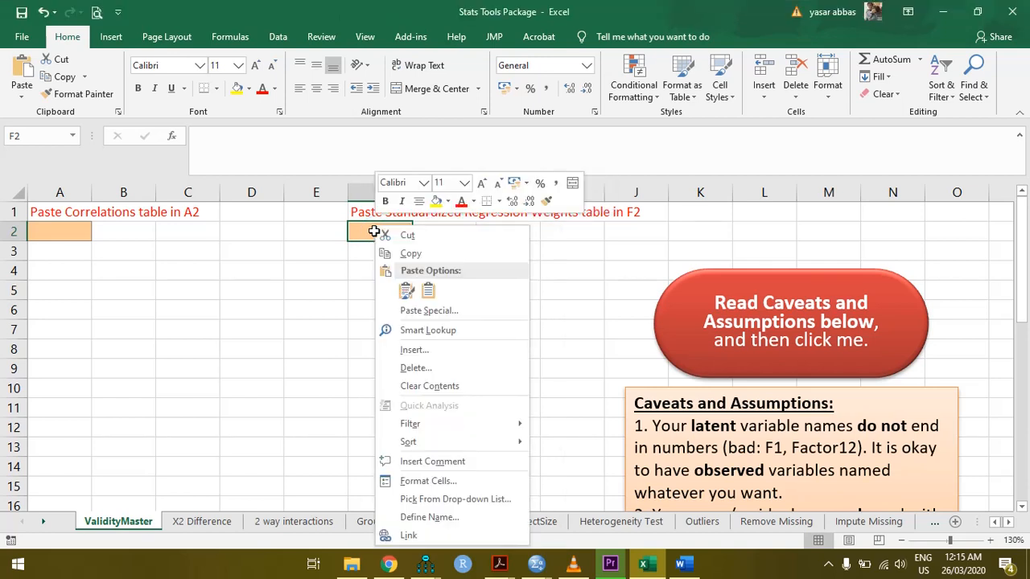
left_click(406, 291)
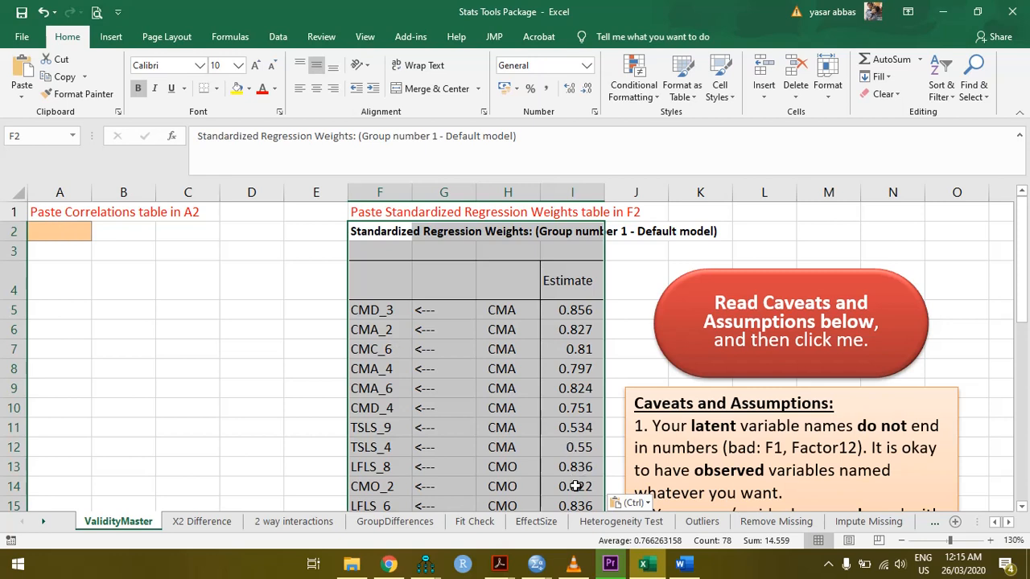
Return to the Amos Output window and copy the Correlations table from the Estimates section
mouse_move(426, 563)
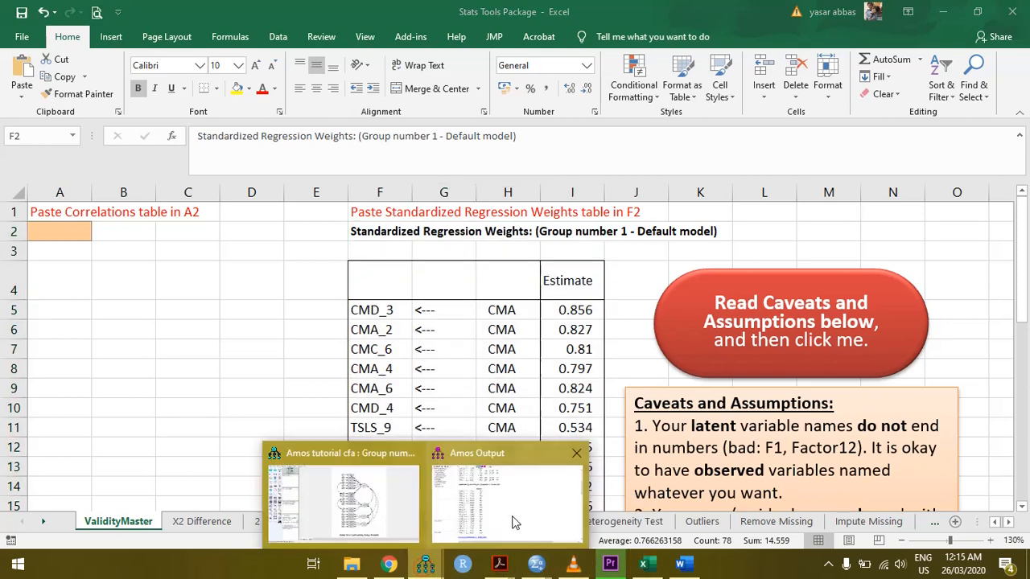
left_click(512, 521)
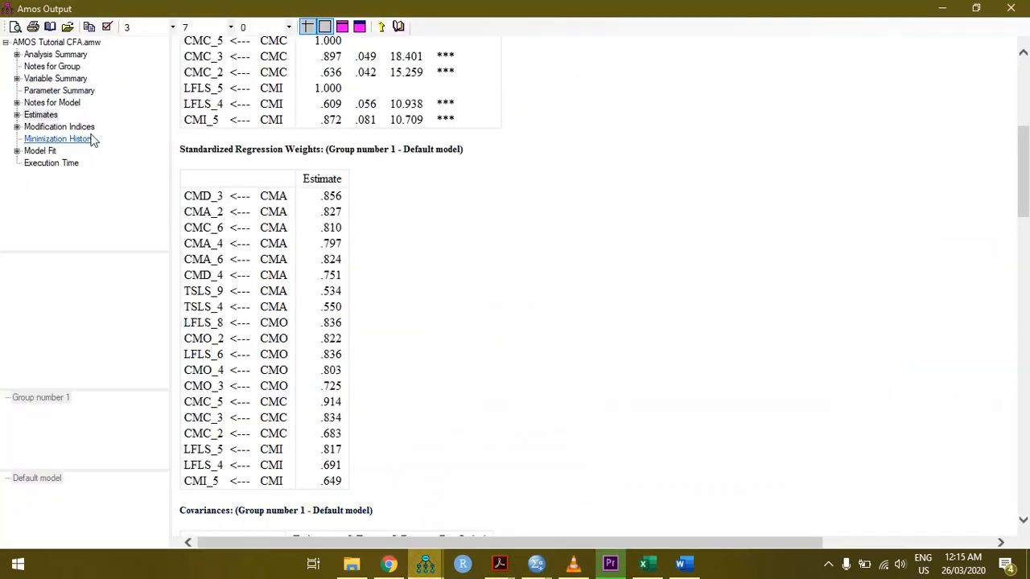
left_click_drag(1024, 141, 1026, 246)
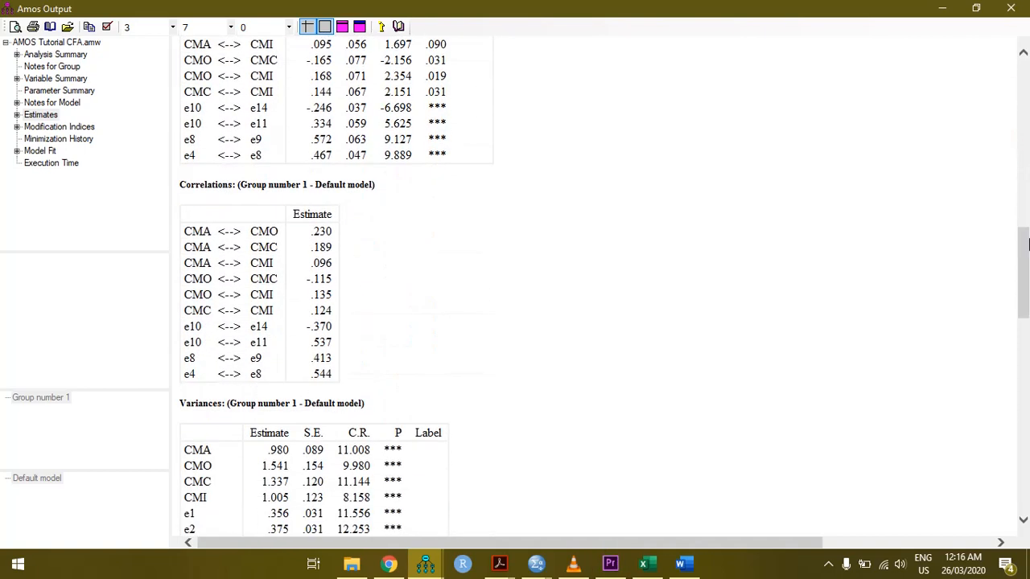
left_click(289, 224)
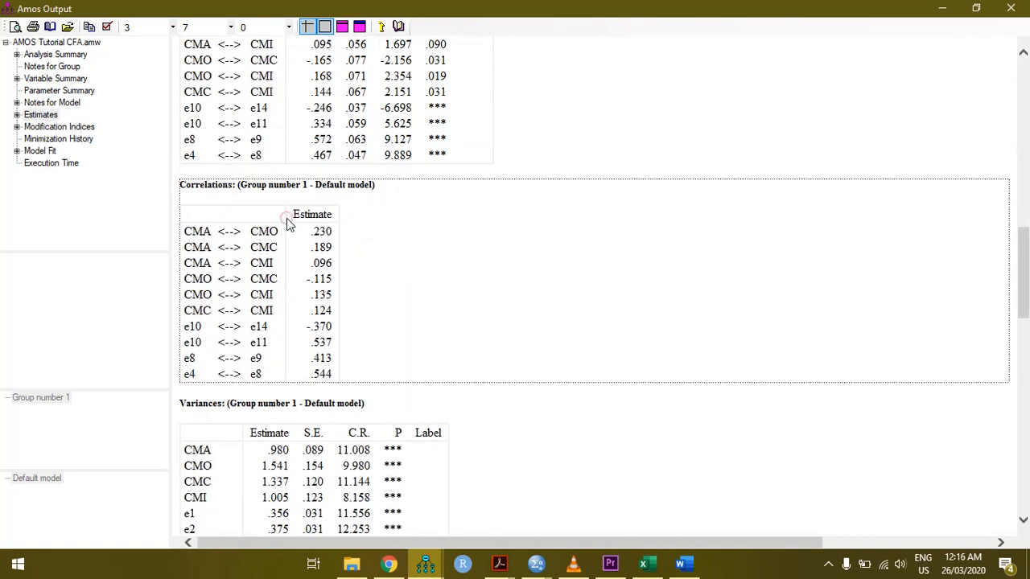
right_click(286, 218)
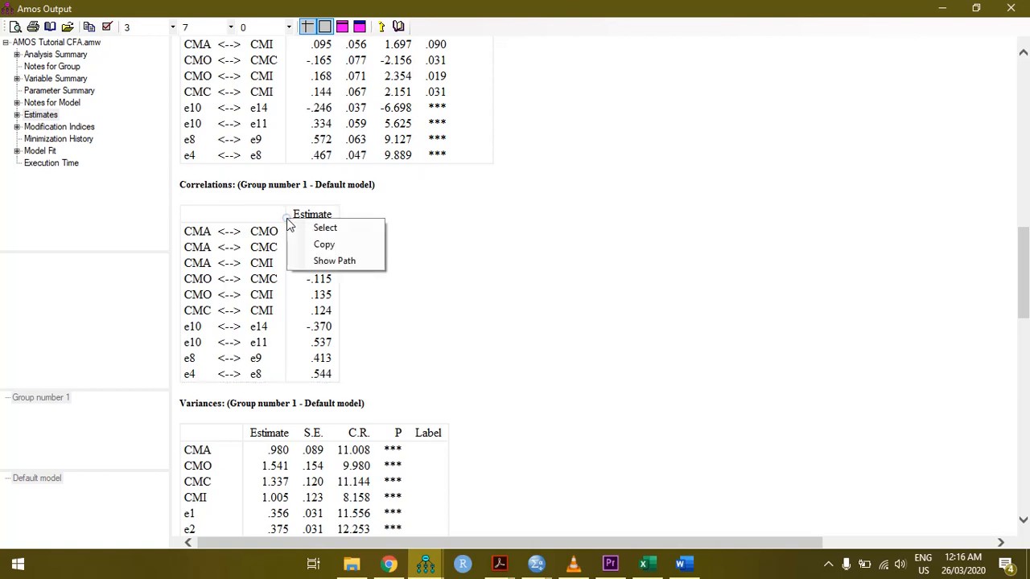
left_click(324, 244)
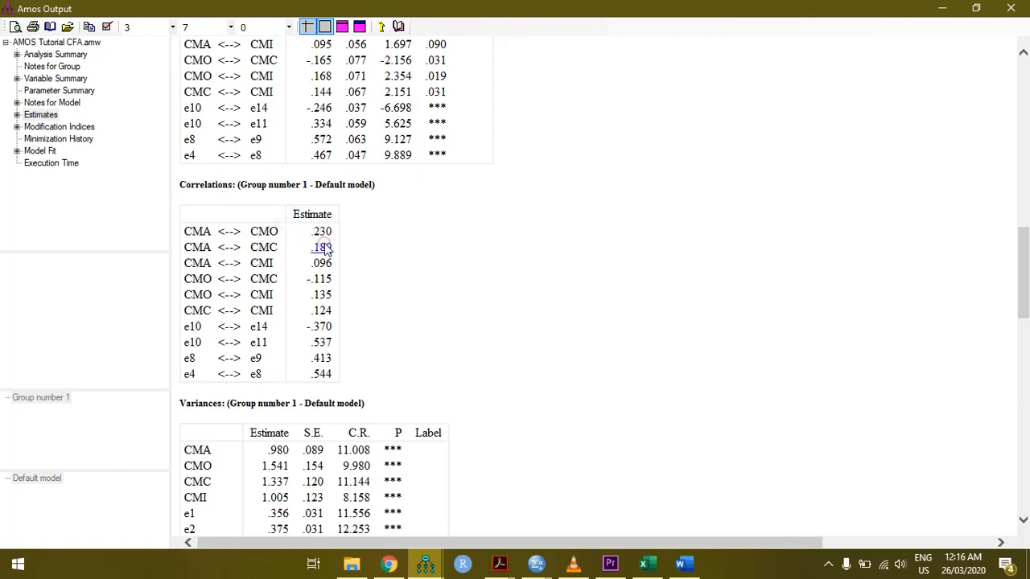
Paste the Correlations table into cell A2 of the ValidityMaster sheet in Excel
left_click(644, 565)
left_click(44, 232)
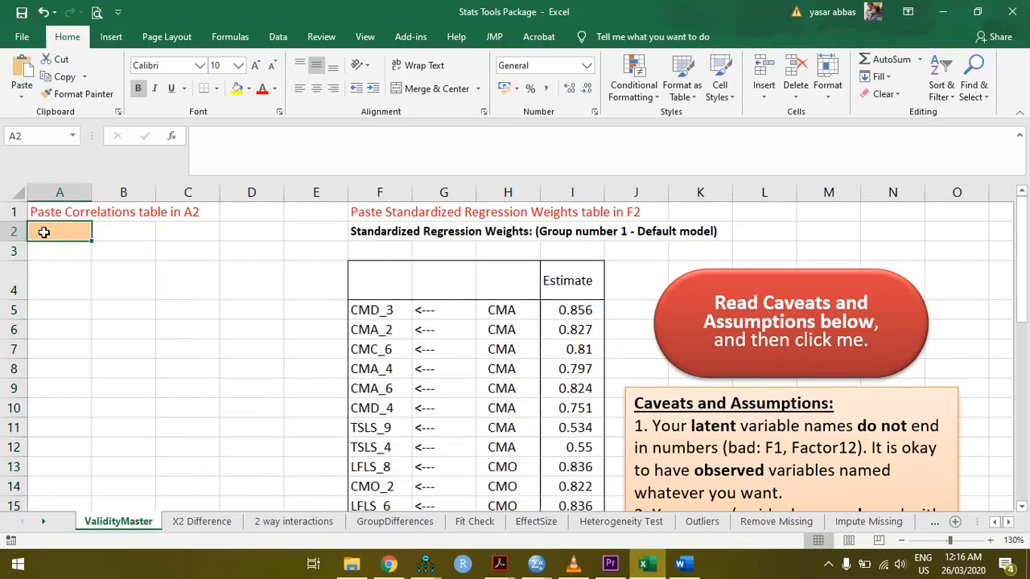
right_click(44, 231)
left_click(72, 281)
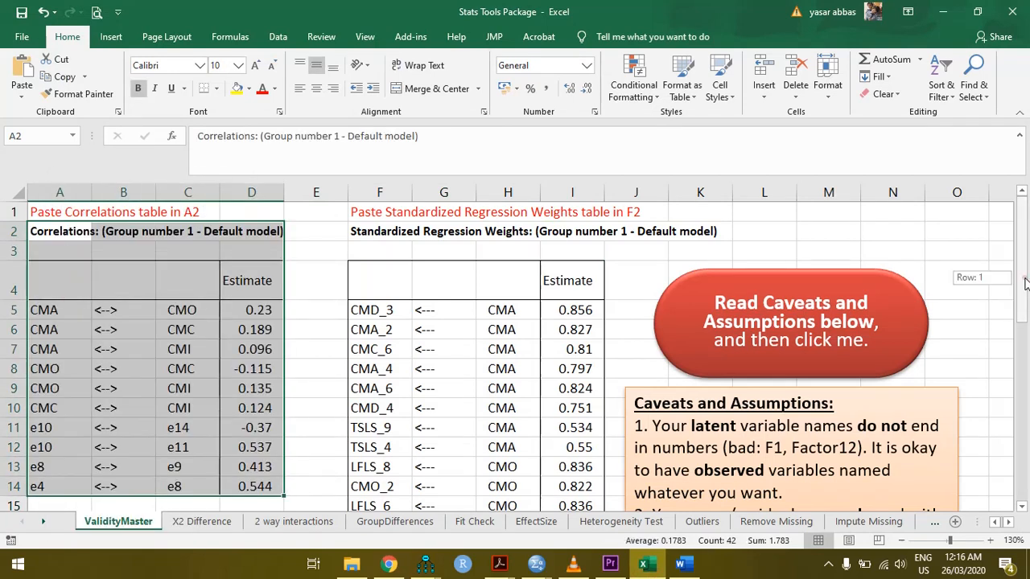
scroll(1023, 284, "down", 1)
Switch back to the Amos path diagram of the confirmatory factor analysis model
mouse_move(426, 564)
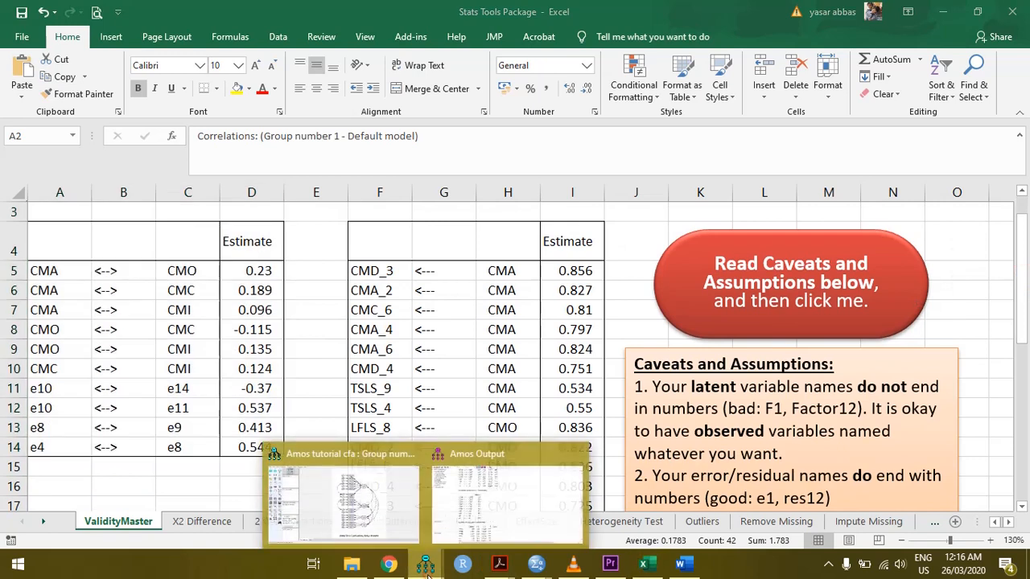
left_click(362, 509)
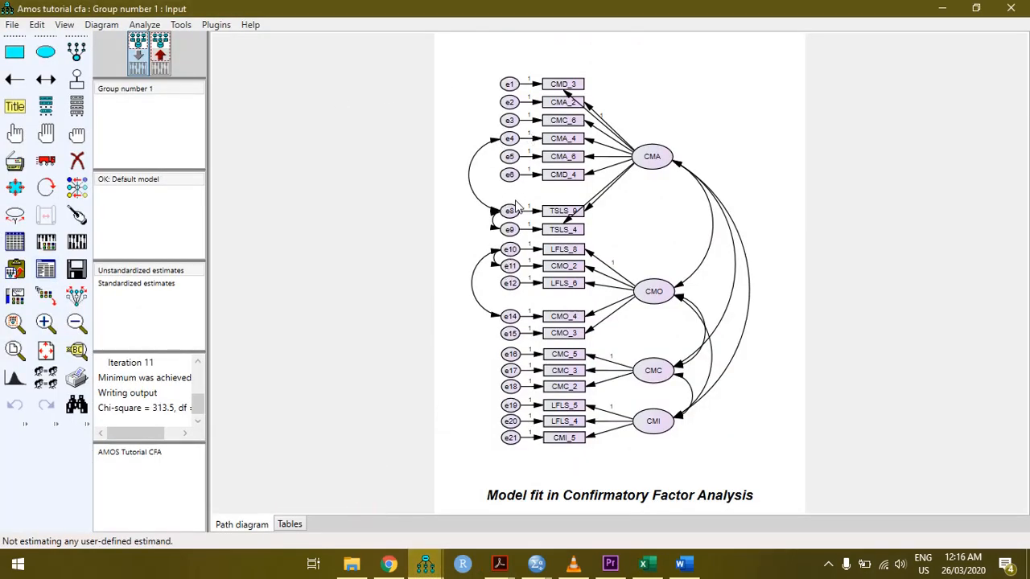
Return to the ValidityMaster sheet in Excel and clear the error-term correlations in cells A11:D14
left_click(643, 563)
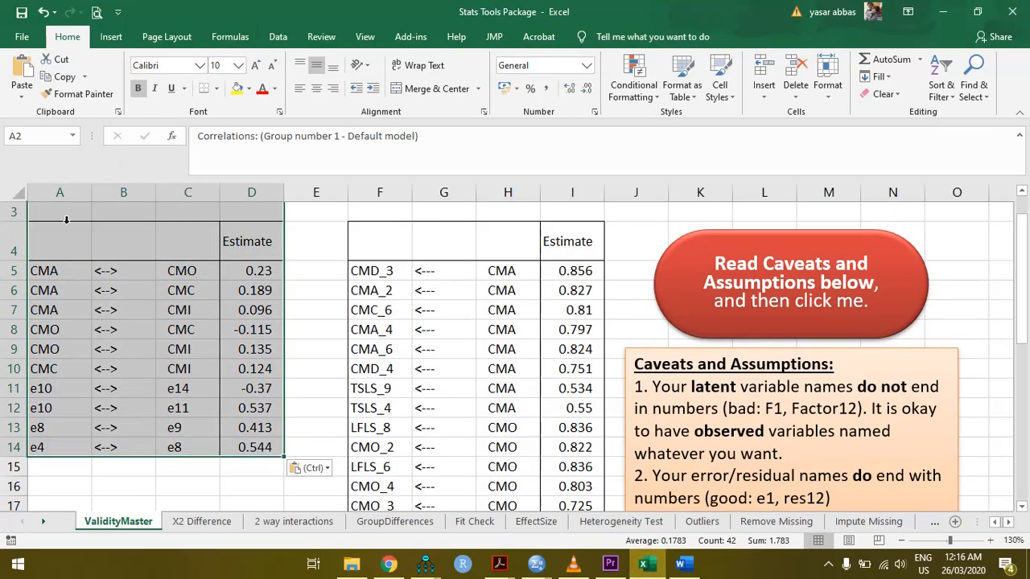
left_click(44, 387)
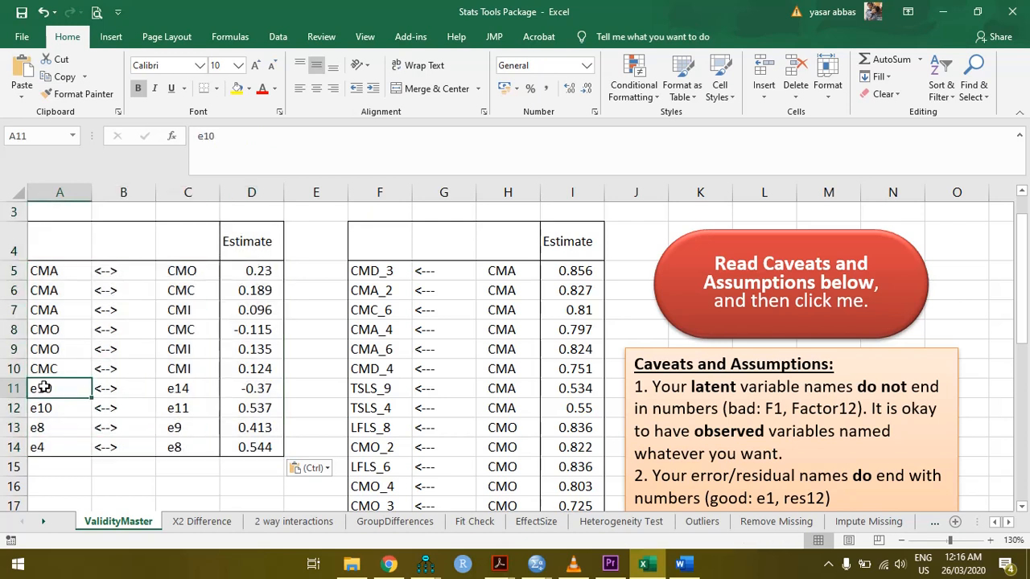
left_click_drag(44, 387, 251, 450)
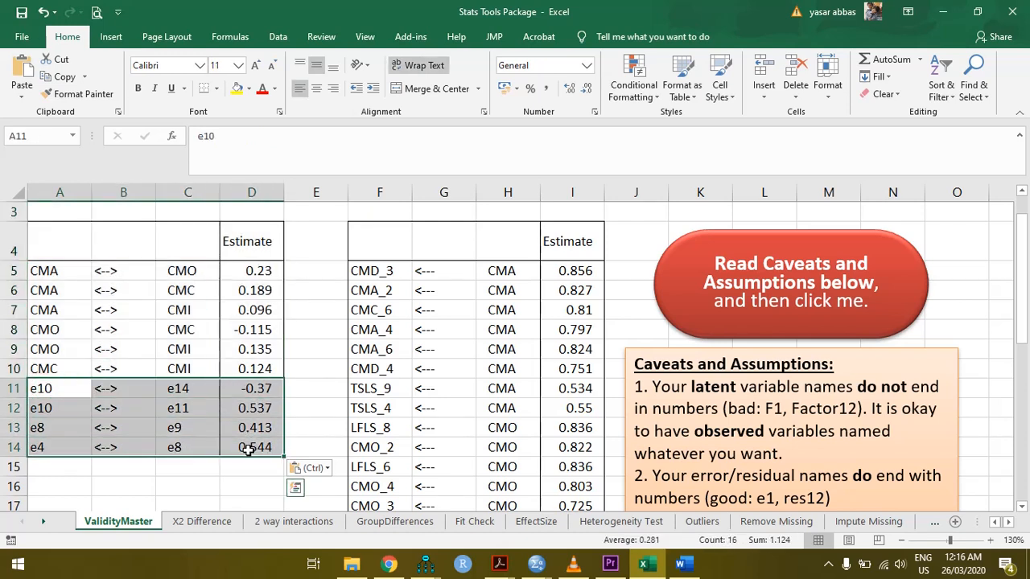
key("Delete")
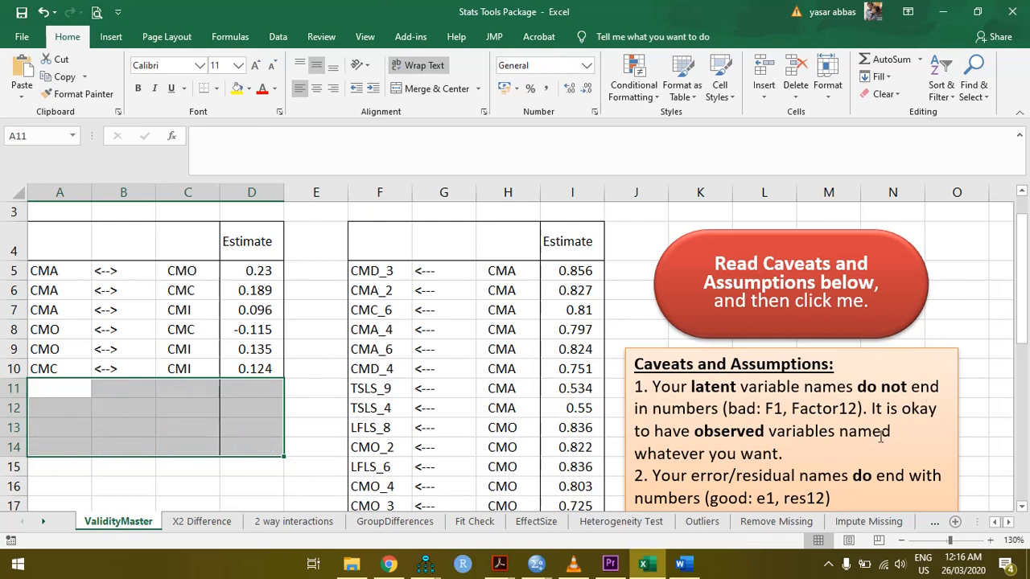
Run the ValidityMaster calculation on the pasted tables and select the resulting validity table in A1:I5
left_click_drag(1025, 245, 1027, 219)
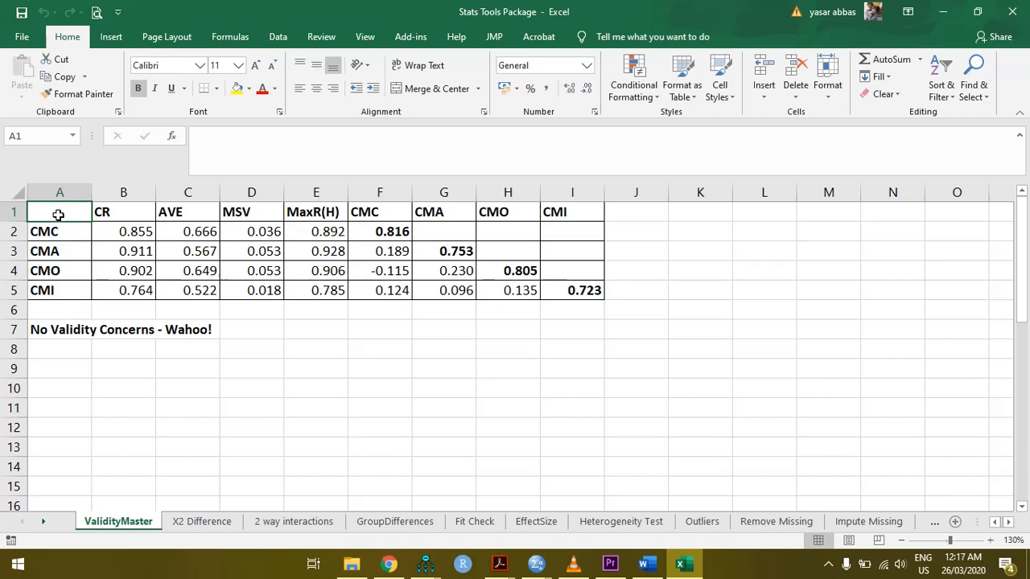
left_click(371, 321)
left_click_drag(79, 214, 583, 290)
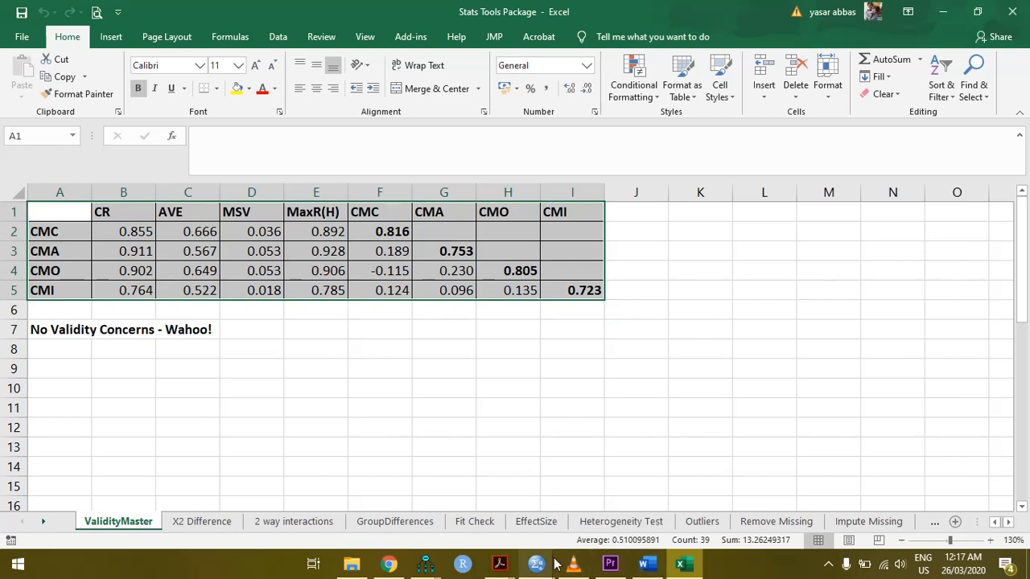
Arrange the plugin's MasterValidity.html page in Chrome and the Excel validity table side by side, widening the Excel window to show more columns
left_click(390, 565)
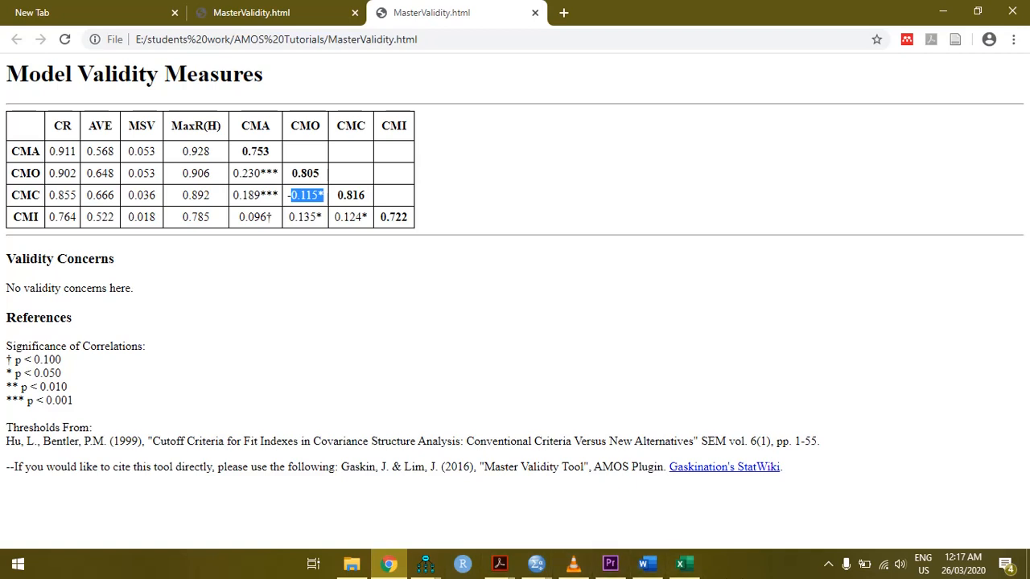
left_click(977, 11)
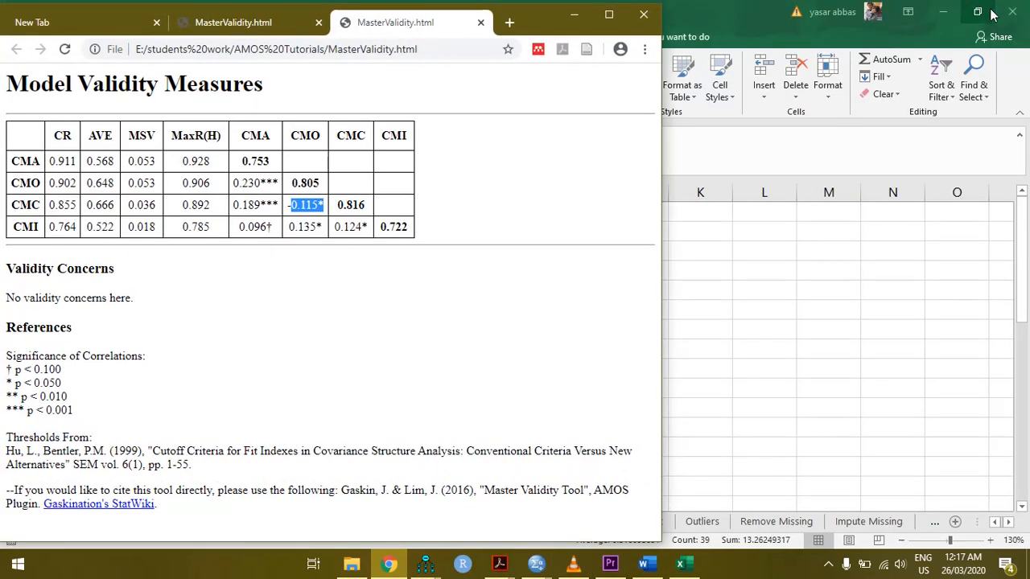
left_click(977, 12)
left_click_drag(254, 40, 659, 7)
left_click(976, 12)
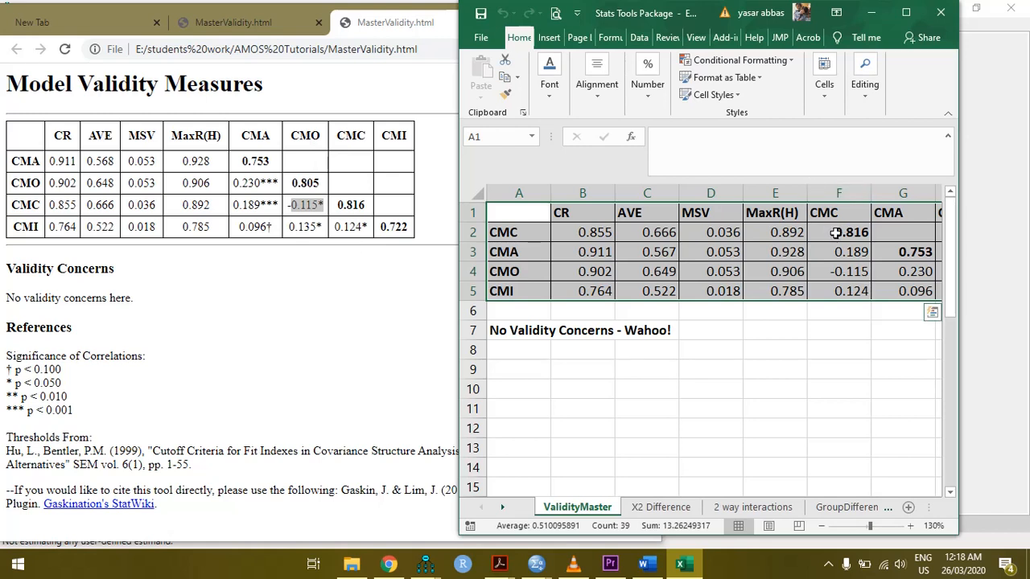
left_click_drag(963, 433, 1024, 422)
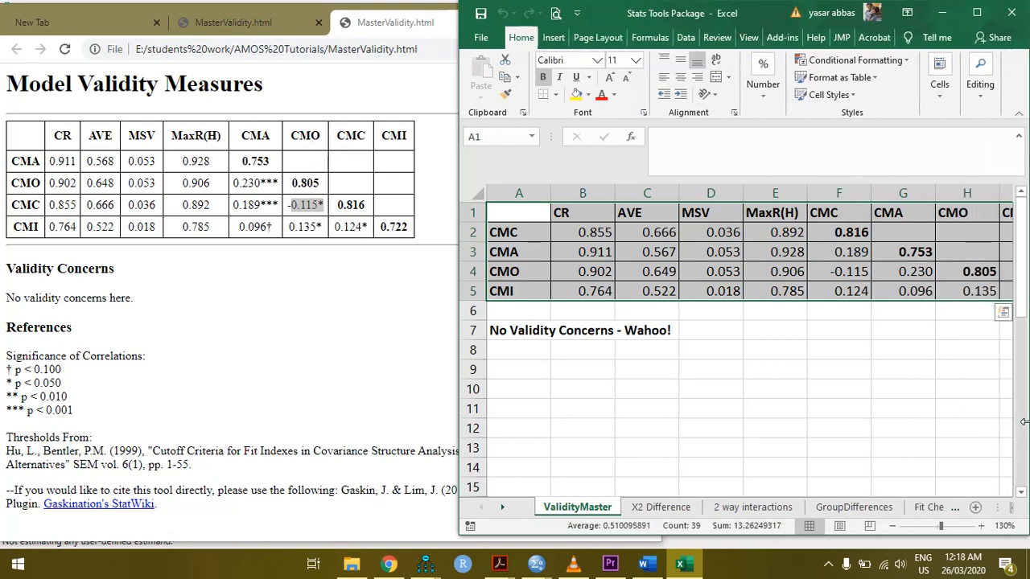
Compare the factor correlations in the Excel validity table with those in the plugin's Model Validity Measures table
left_click(843, 312)
left_click(915, 271)
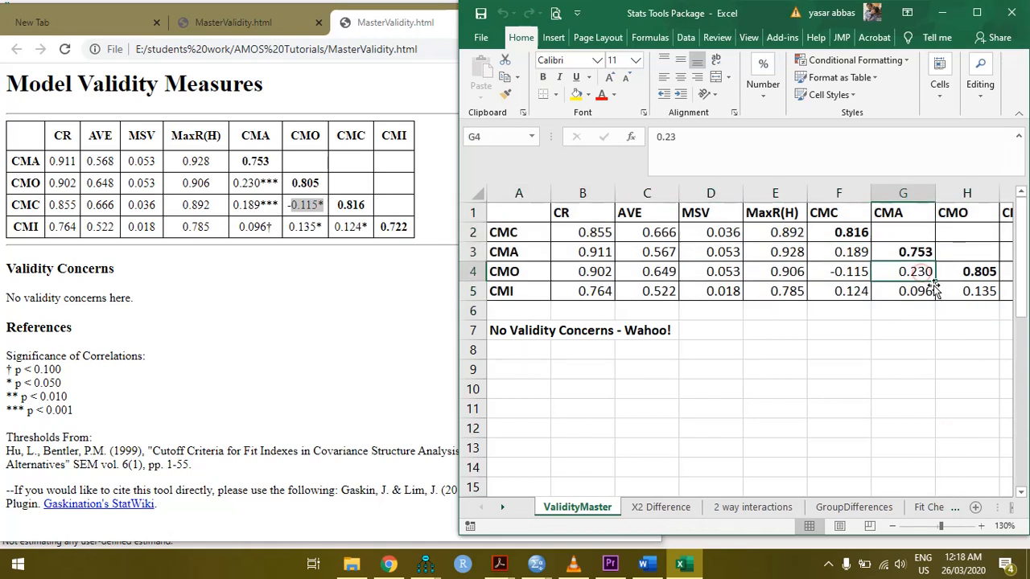
left_click(931, 291)
left_click(969, 292)
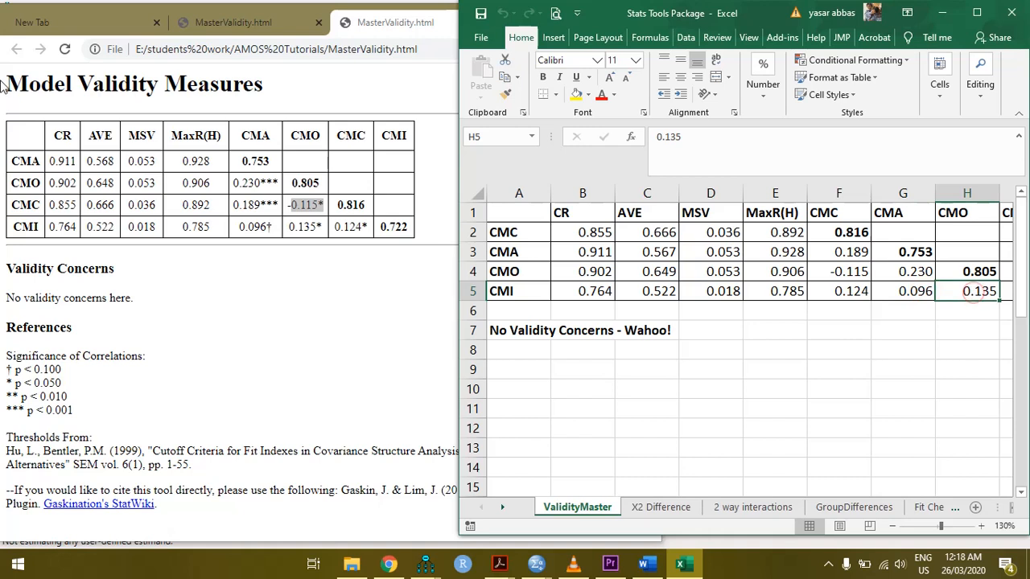
left_click(843, 252)
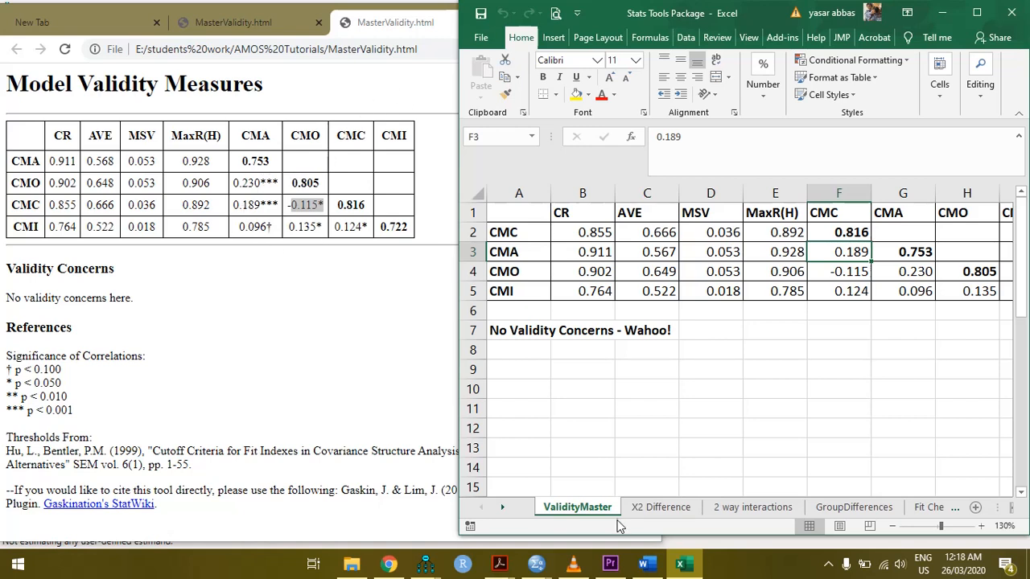
Switch to the Word document containing the channel and contact information
left_click(644, 564)
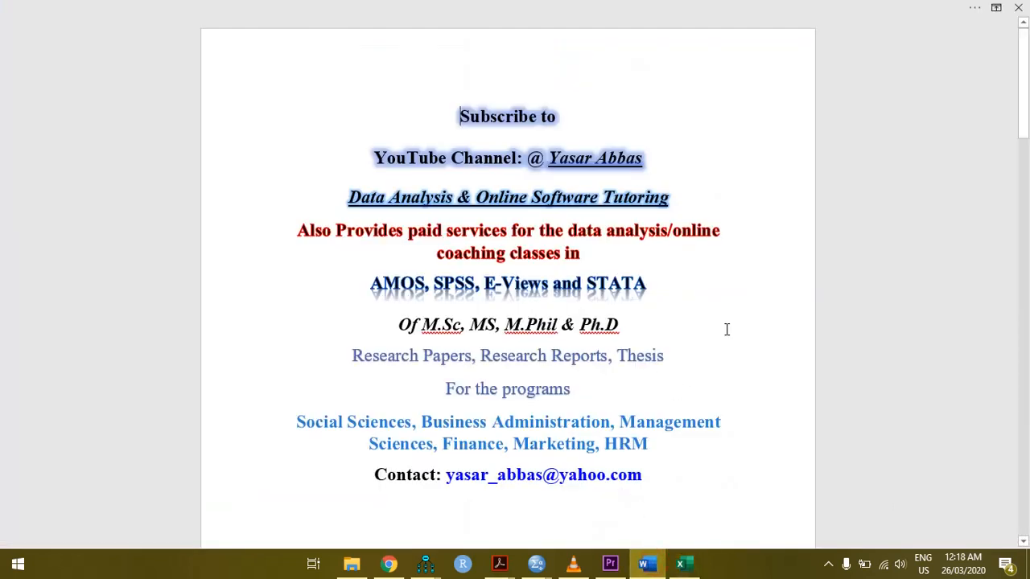